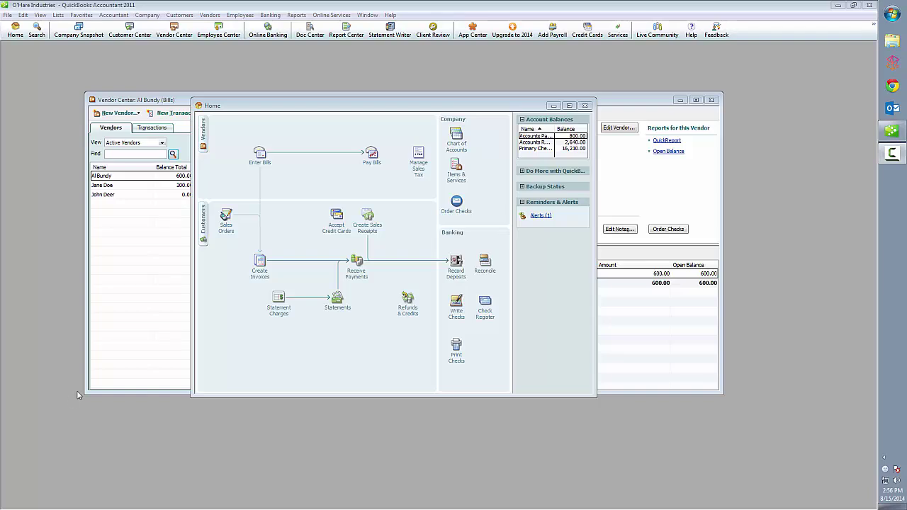
# - Bring the Vendor Center forward and select the vendor's open 600.00 bill 9876
pyautogui.click(131, 331)
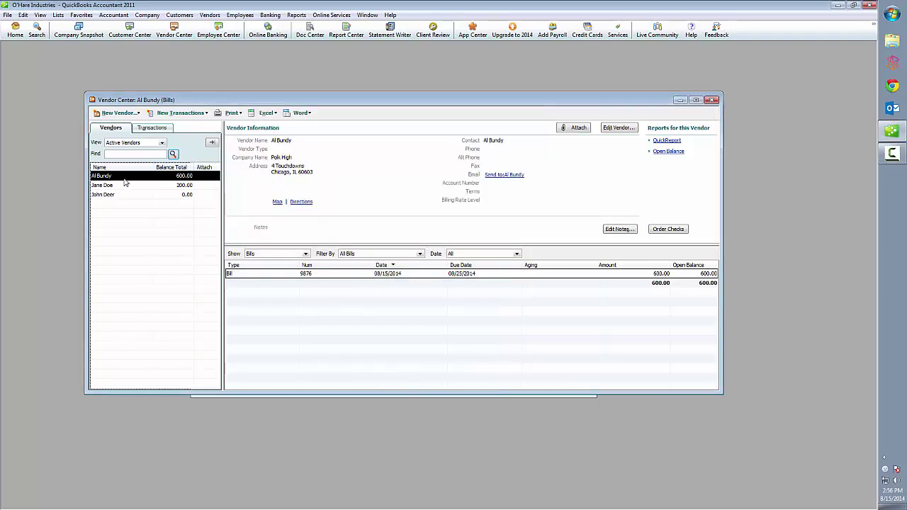
pyautogui.click(419, 275)
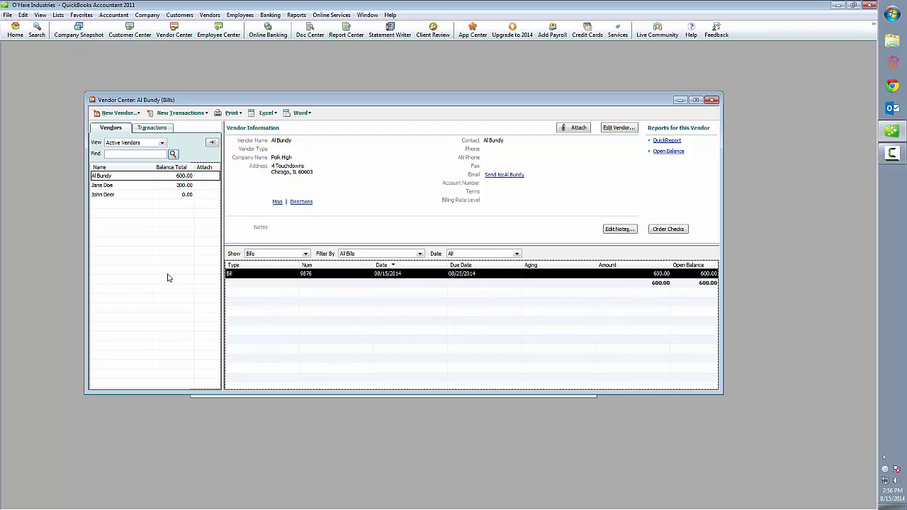
# - Open the TRANSAX Pay Bills by ACH form from the Customers menu
pyautogui.click(180, 15)
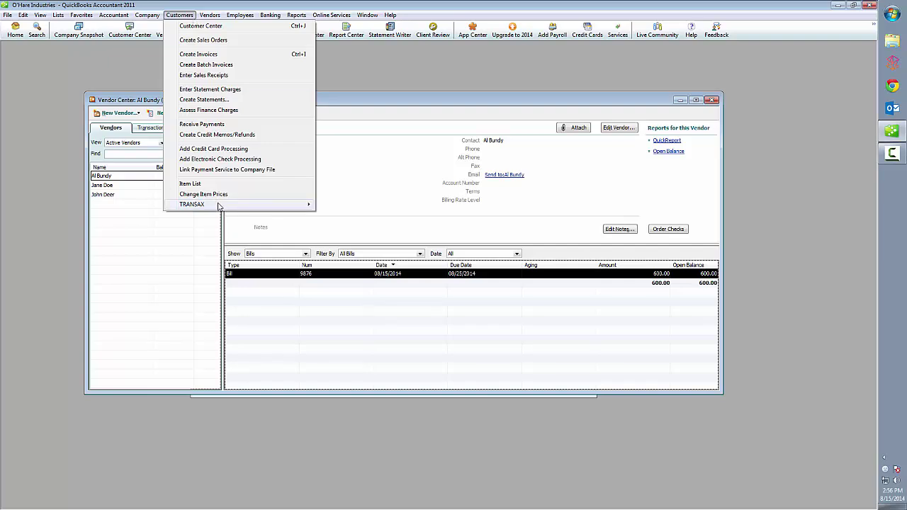
pyautogui.moveTo(219, 205)
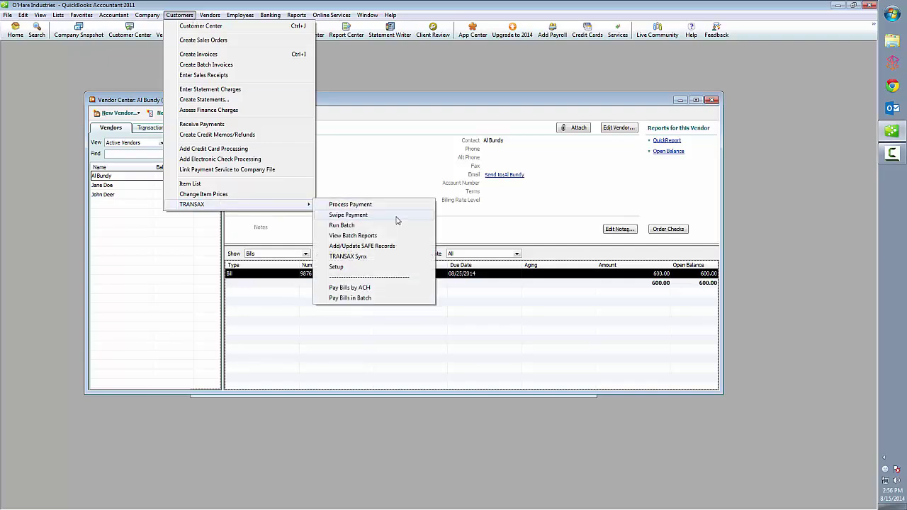
pyautogui.click(387, 290)
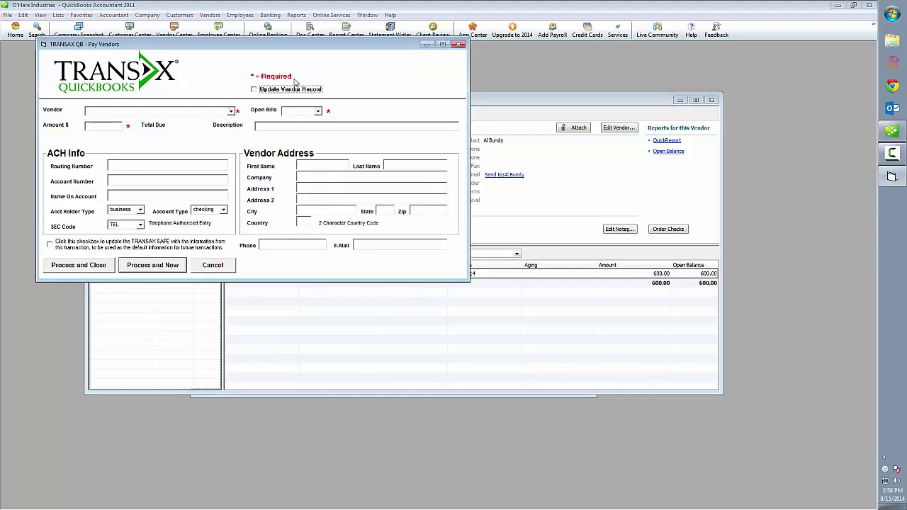
pyautogui.moveTo(286, 48); pyautogui.dragTo(414, 151)
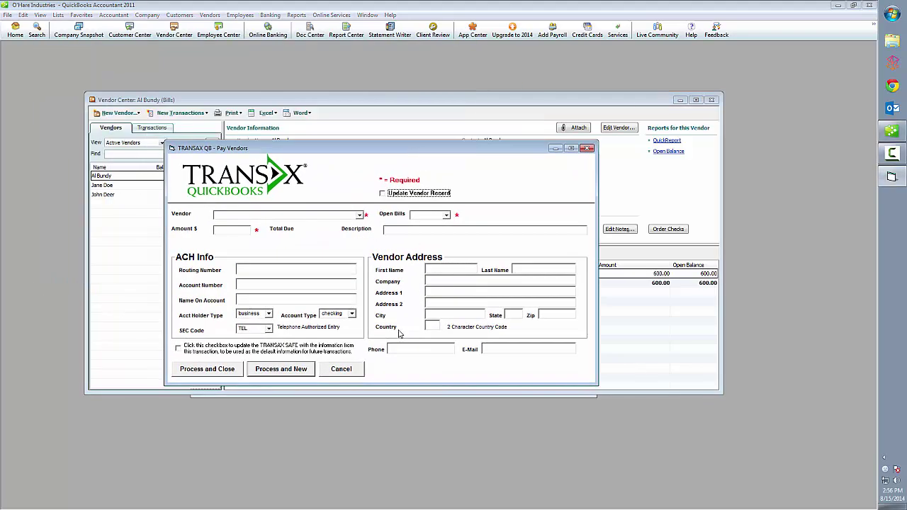
# - Choose the vendor as payee and apply the payment to open bill 9876
pyautogui.click(359, 215)
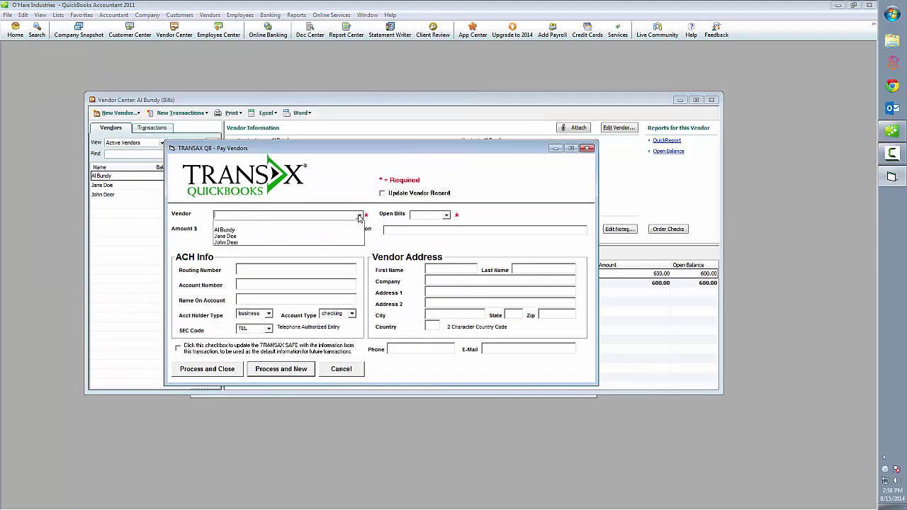
pyautogui.click(297, 231)
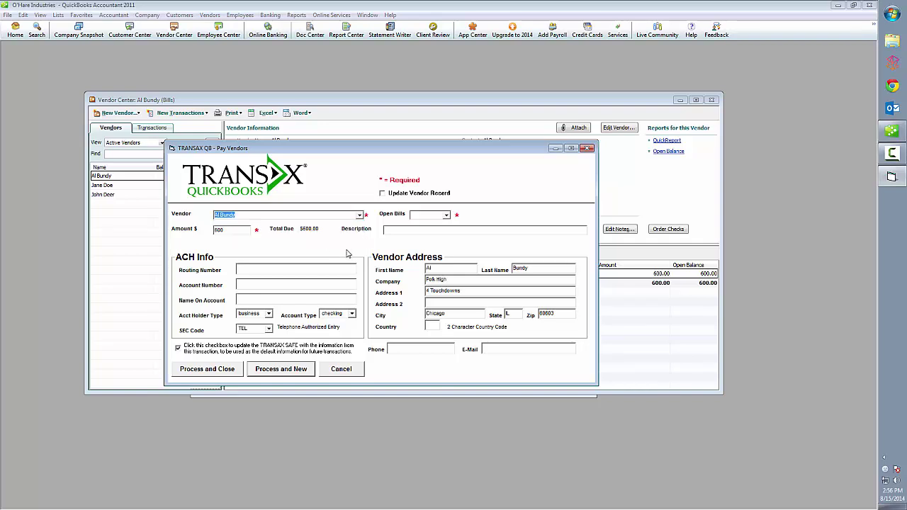
pyautogui.click(446, 217)
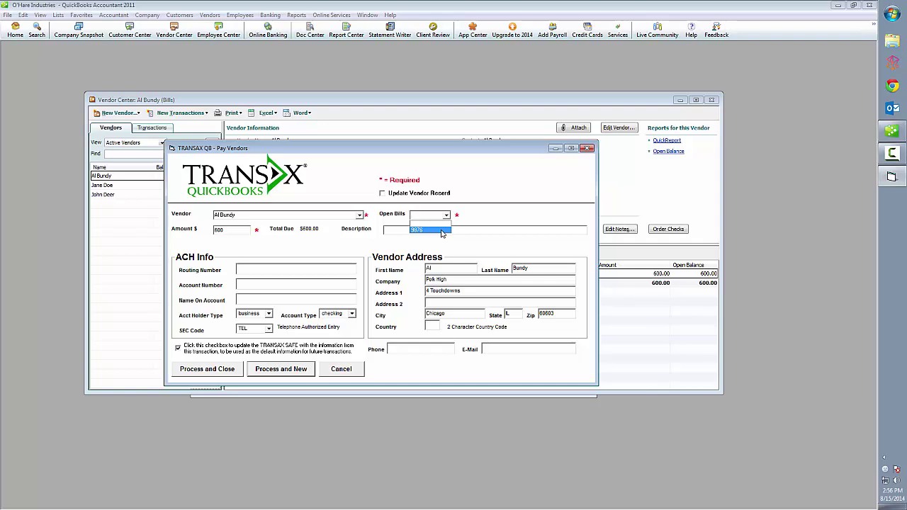
pyautogui.click(441, 231)
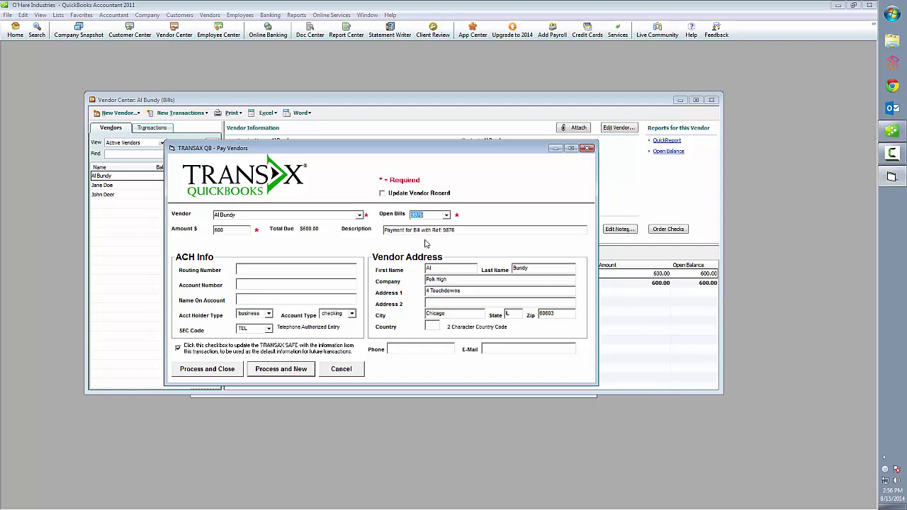
pyautogui.click(238, 231)
# - Change the payment amount from 600 to 50.00 and the description to 'Thanks'
pyautogui.click(237, 230)
pyautogui.moveTo(232, 232); pyautogui.dragTo(189, 237)
pyautogui.write('50.')
pyautogui.moveTo(465, 231); pyautogui.dragTo(372, 232)
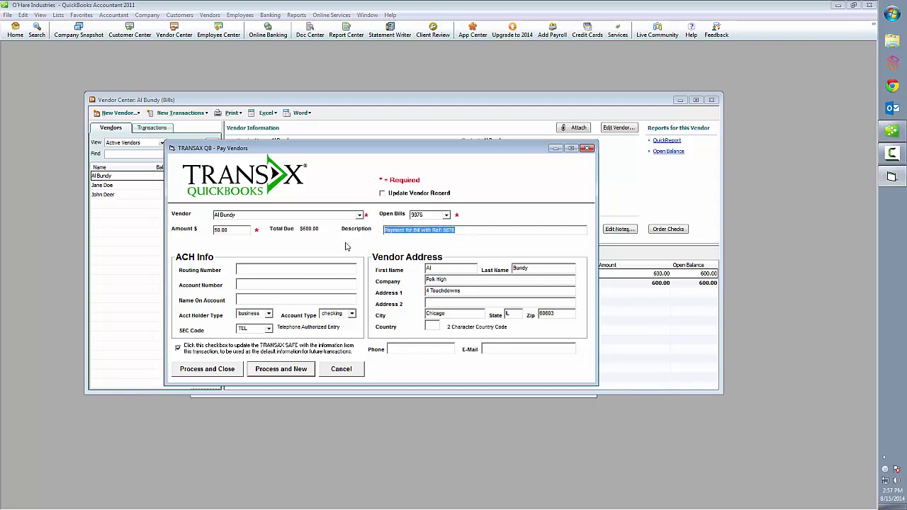
pyautogui.write('Thanks')
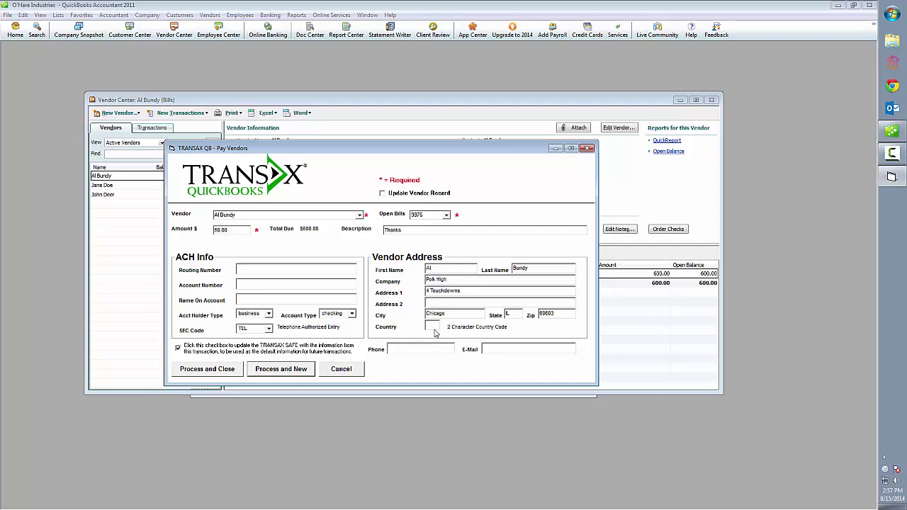
# - Change the vendor's city from Chicago to Aurora, leaving Update Vendor Record off
pyautogui.doubleClick(452, 315)
pyautogui.write('Aurora')
pyautogui.click(382, 194)
pyautogui.click(383, 196)
# - Enter the bank routing number, account number and account holder's name, keeping business checking
pyautogui.click(243, 270)
pyautogui.write('123123123')
pyautogui.write('123123123')
pyautogui.write('Al Bundy')
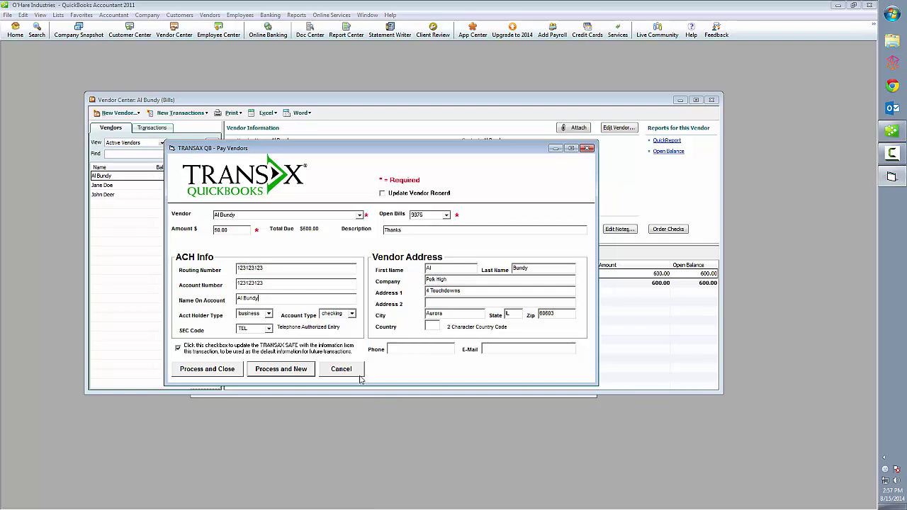
pyautogui.click(268, 313)
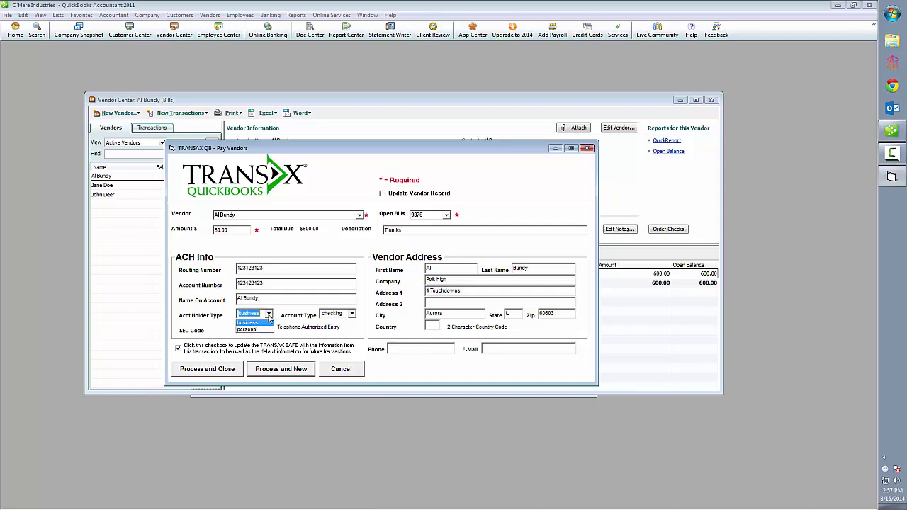
pyautogui.click(270, 322)
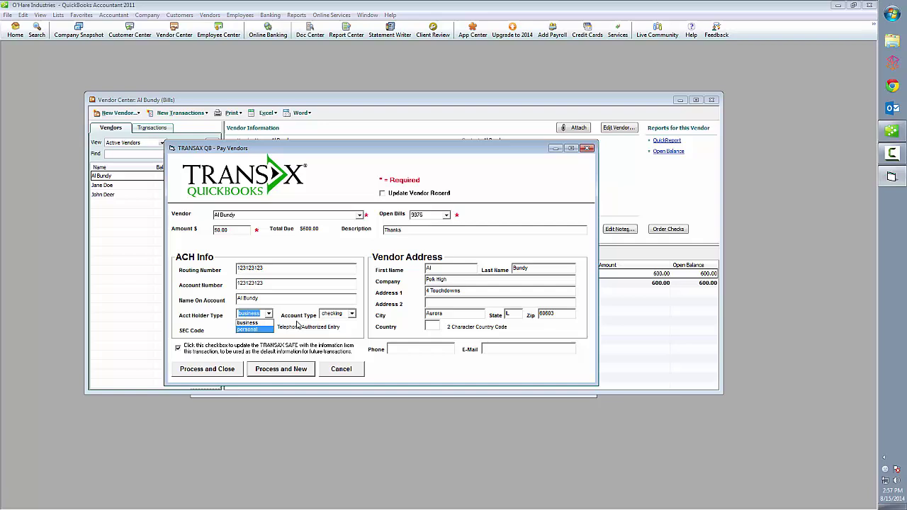
pyautogui.click(352, 314)
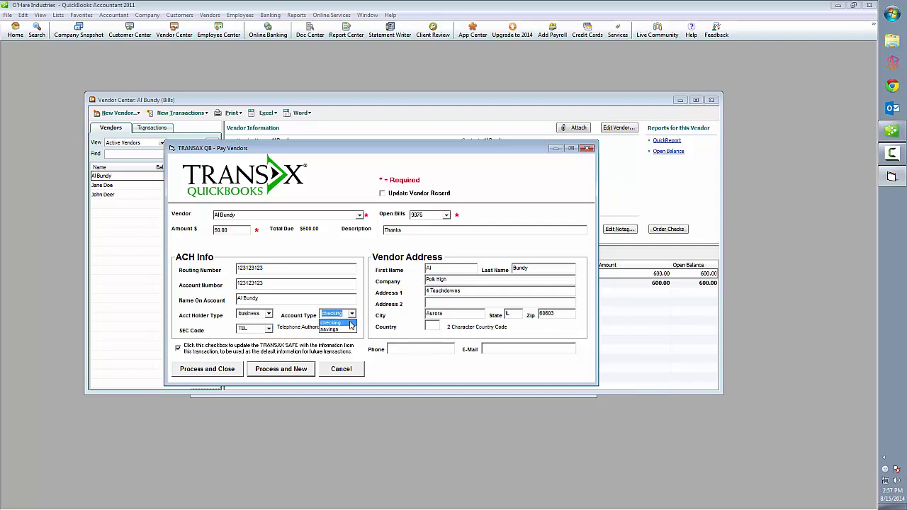
pyautogui.click(305, 322)
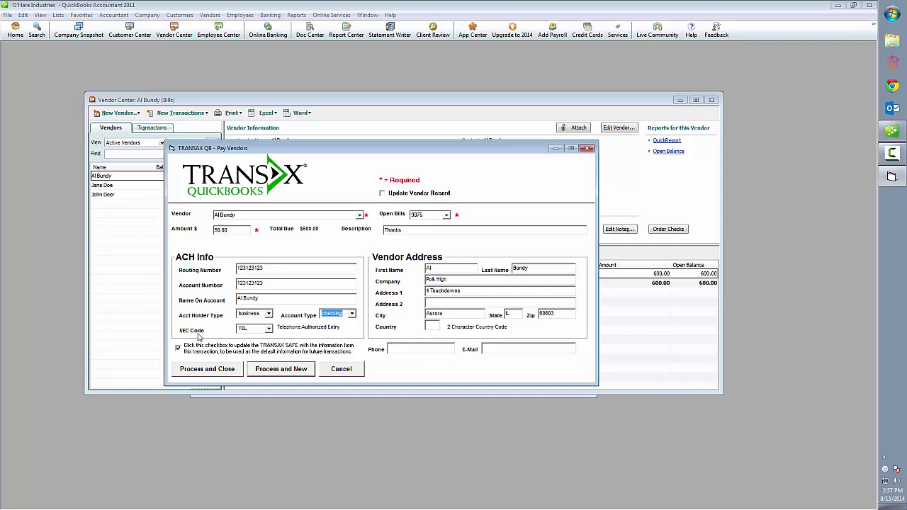
# - Set the SEC code to PPD and clear the TRANSAX SAFE option
pyautogui.click(269, 329)
pyautogui.click(255, 357)
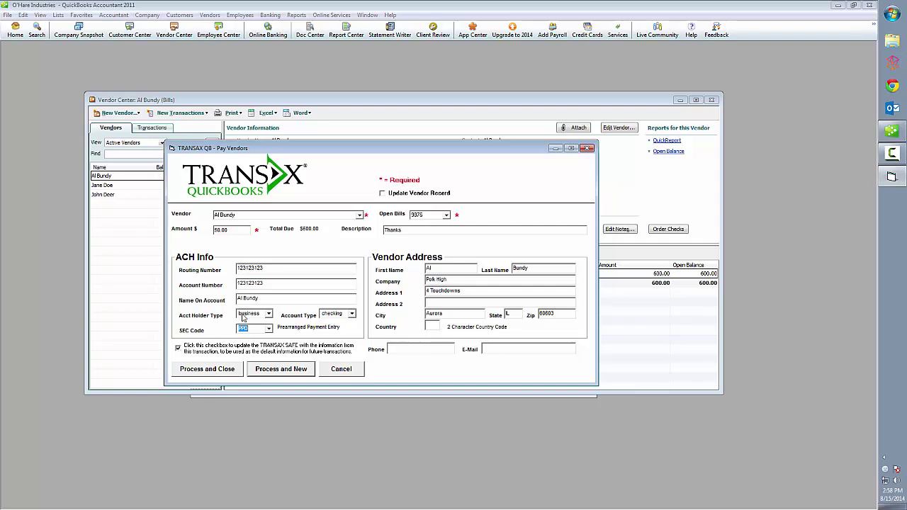
pyautogui.click(269, 270)
pyautogui.press('Tab')
pyautogui.moveTo(210, 346); pyautogui.dragTo(179, 351)
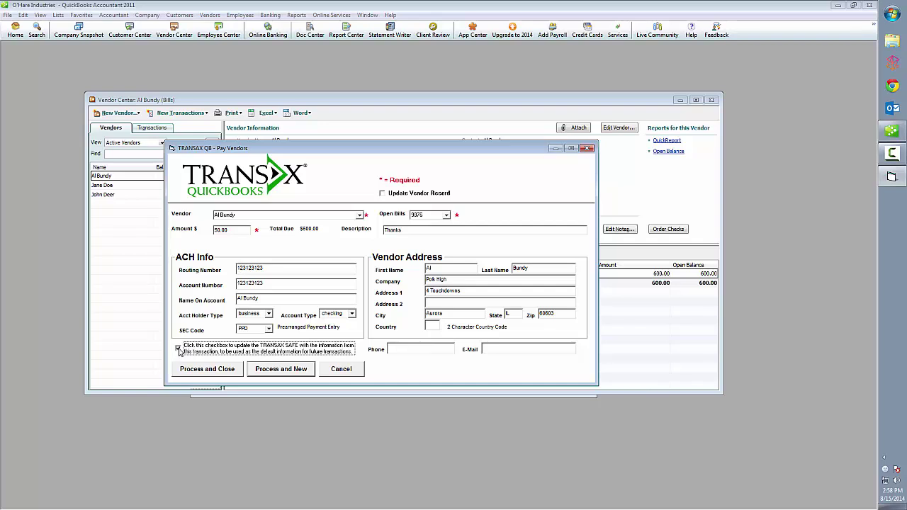
# - Leave TRANSAX SAFE unticked and process the 50.00 ACH payment
pyautogui.click(179, 350)
pyautogui.click(178, 349)
pyautogui.click(214, 370)
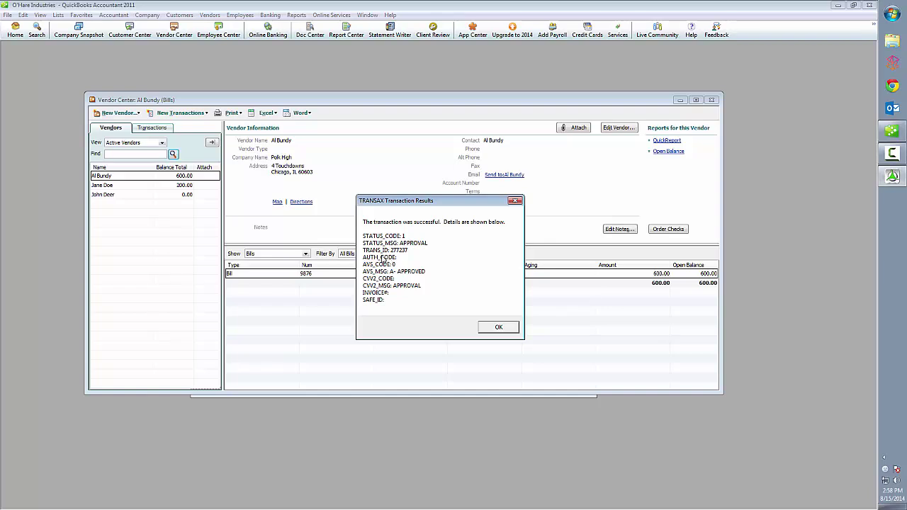
# - Dismiss the approved results and show All Payments Issued for the vendor
pyautogui.click(492, 327)
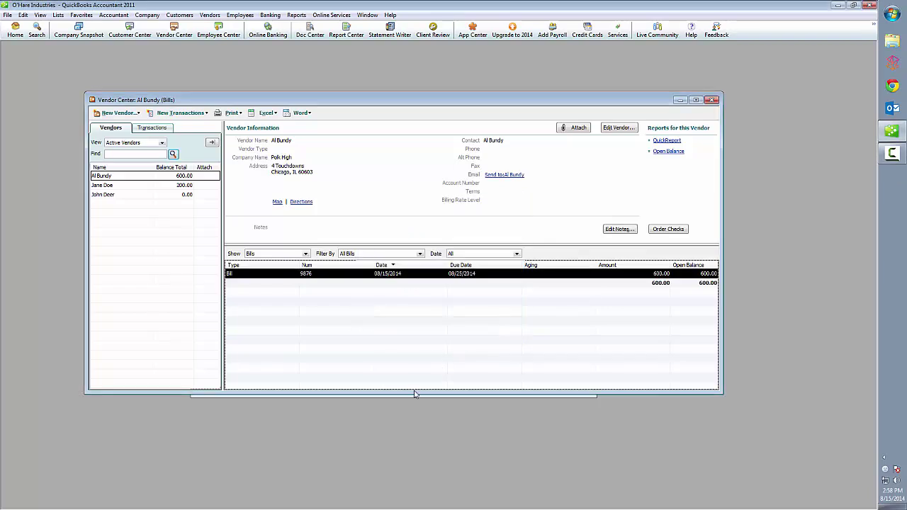
pyautogui.click(119, 178)
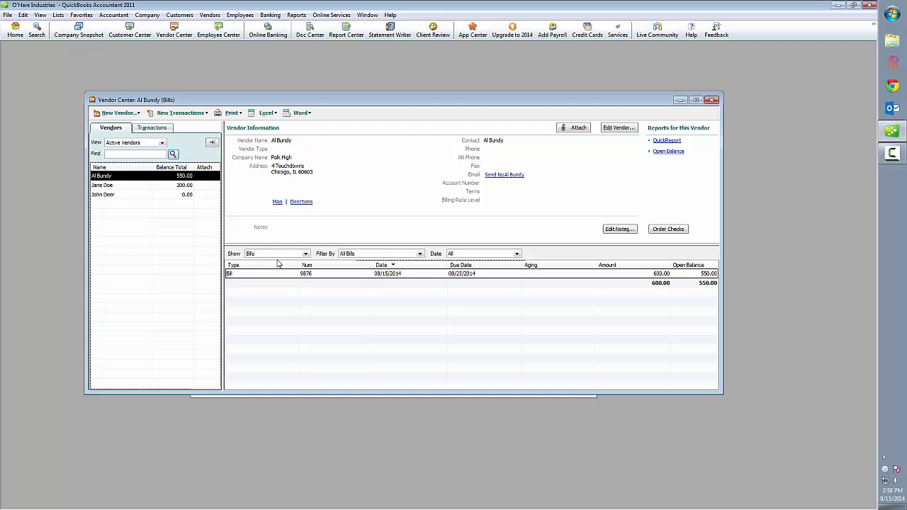
pyautogui.click(304, 255)
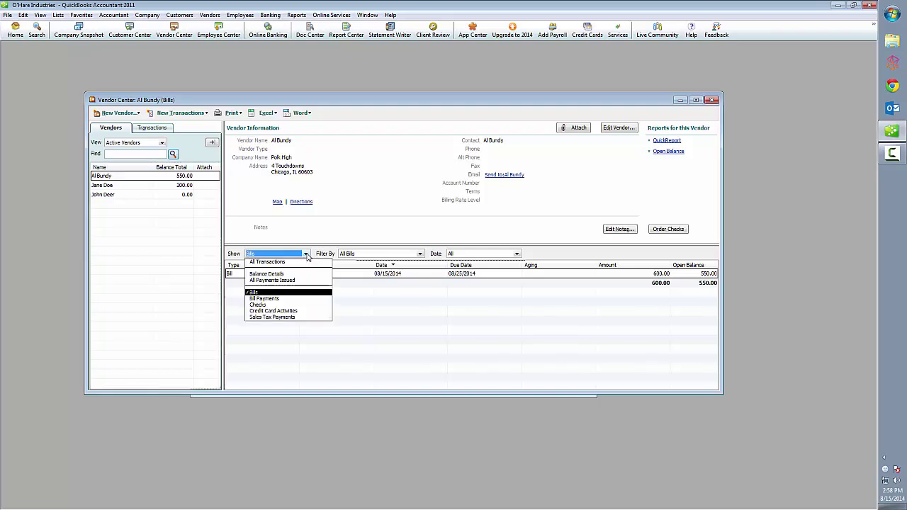
pyautogui.click(280, 279)
pyautogui.click(409, 281)
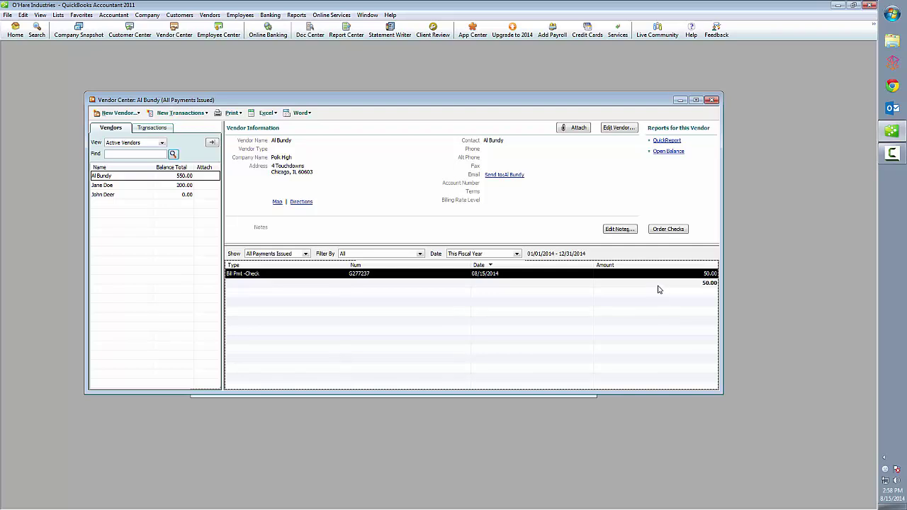
# - Select the 50.00 Bill Pmt-Check G277237, with the vendor balance now 550.00
pyautogui.click(167, 178)
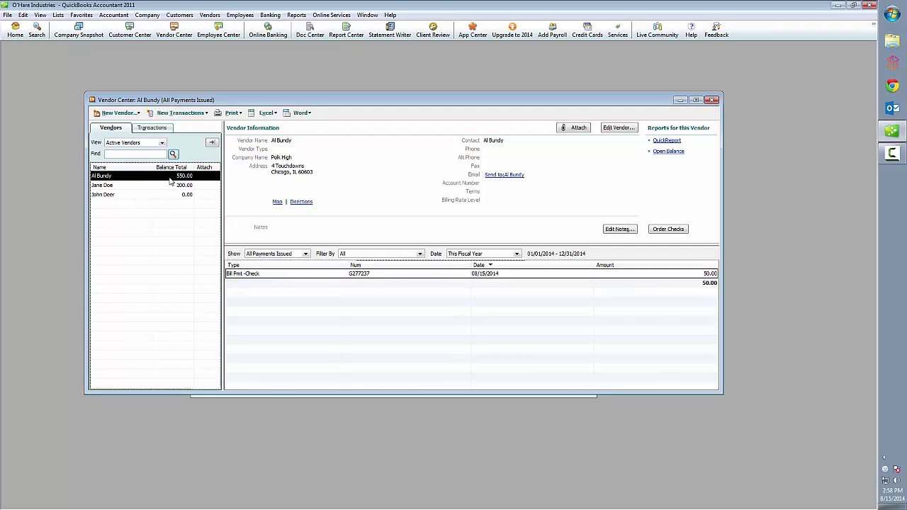
pyautogui.click(375, 277)
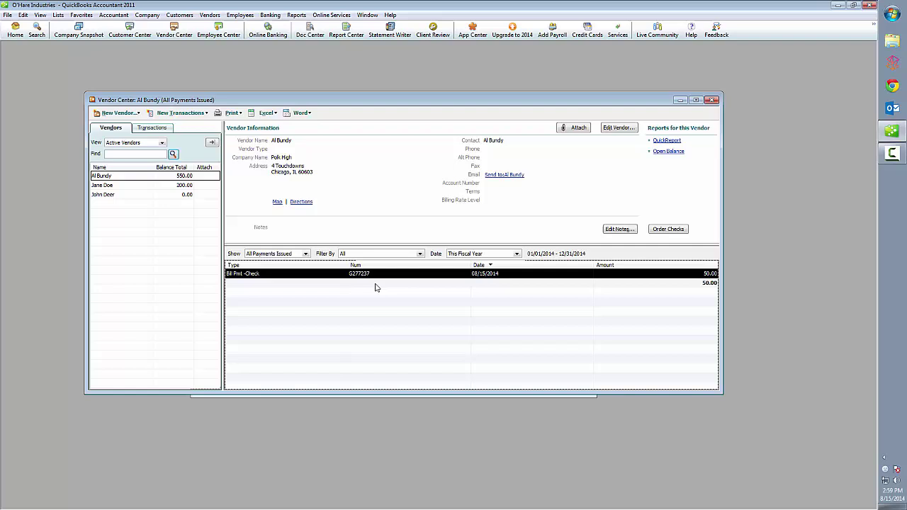
pyautogui.click(382, 284)
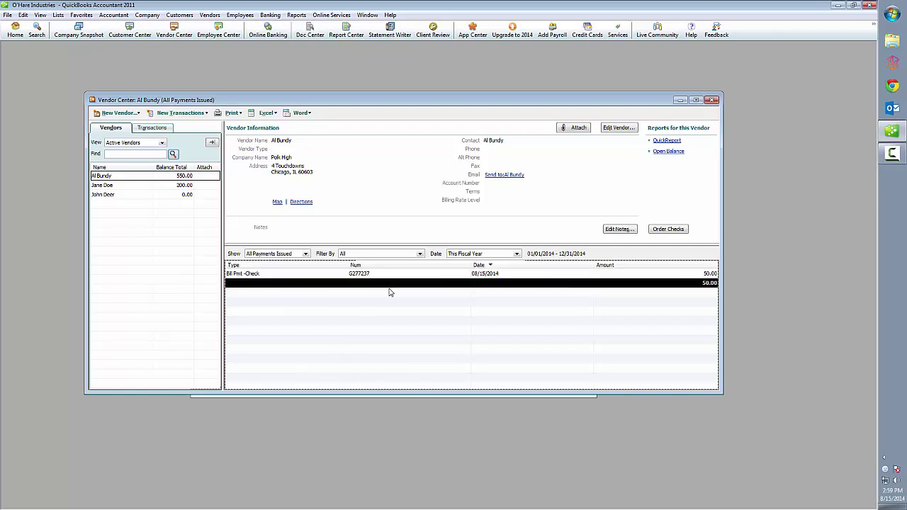